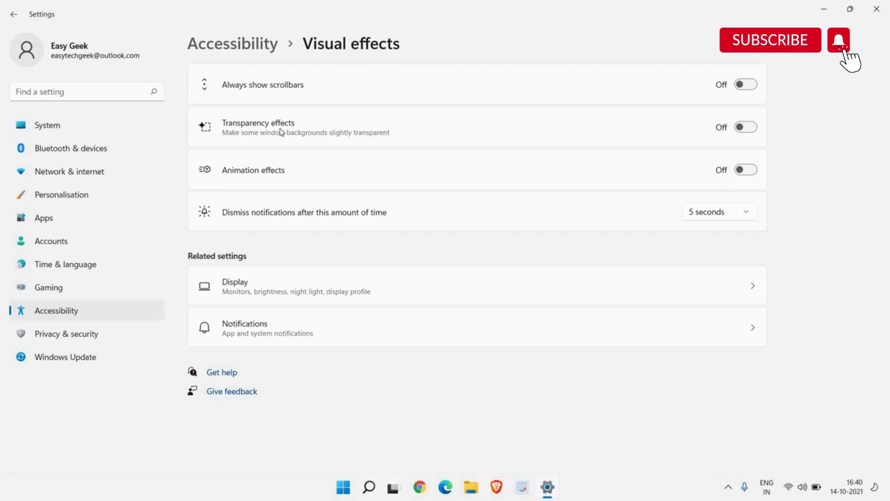
- Close Settings and review the startup programs in Task Manager, checking the actions available for Krisp
key(alt+F4)
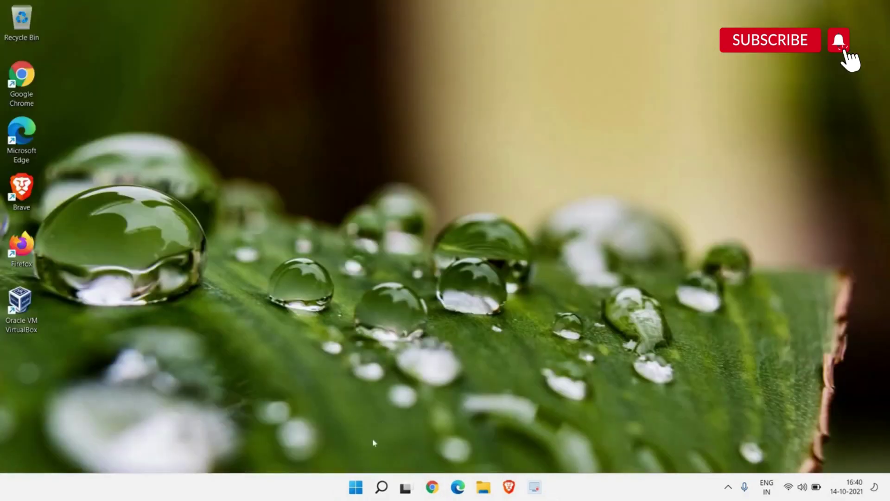
right_click(356, 489)
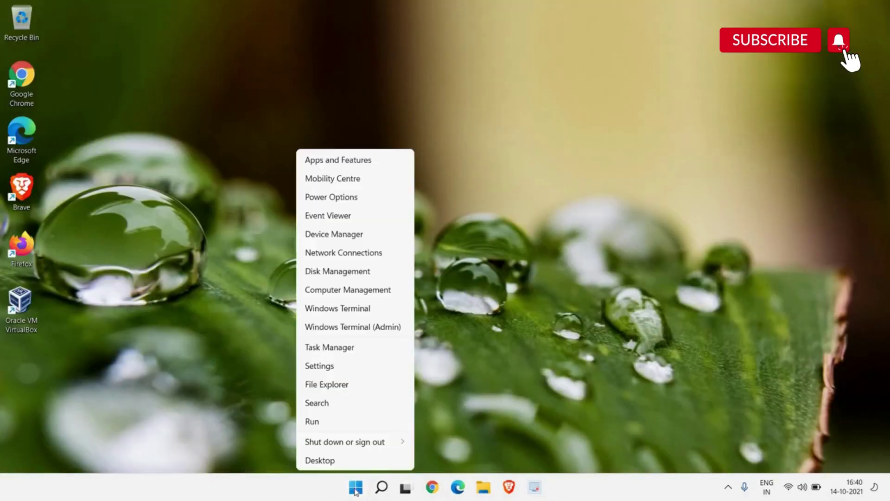
click(326, 348)
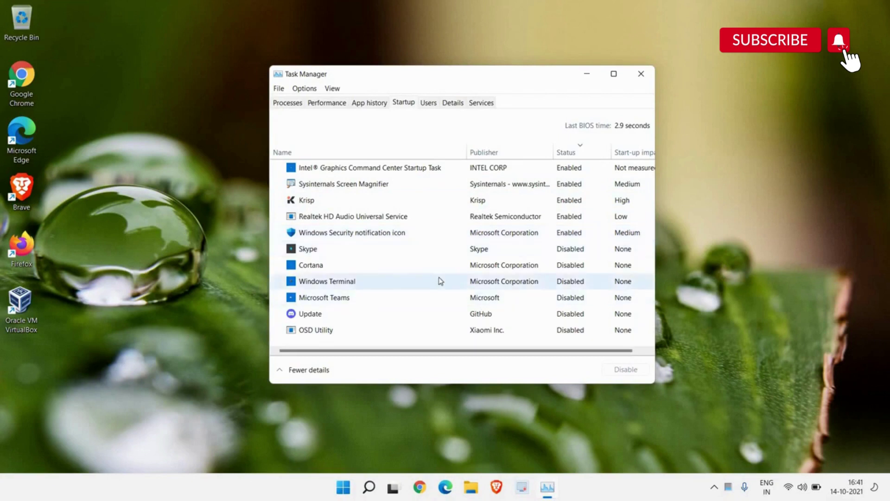
right_click(326, 201)
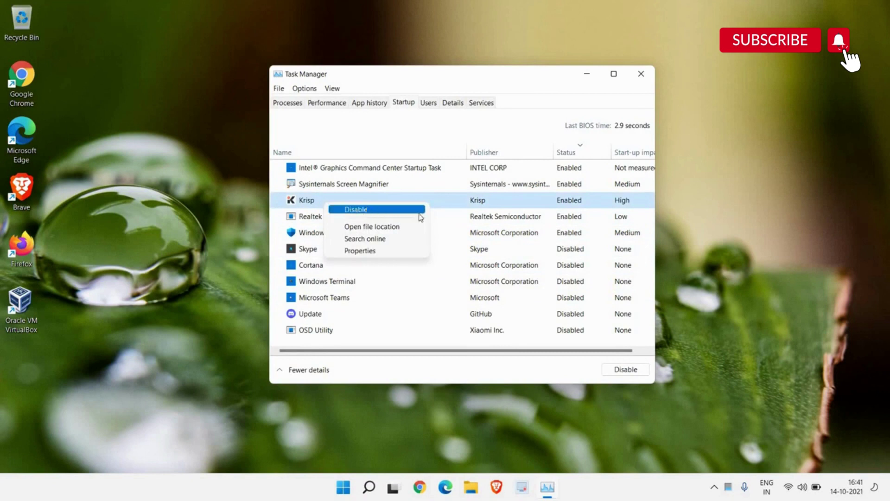
click(496, 217)
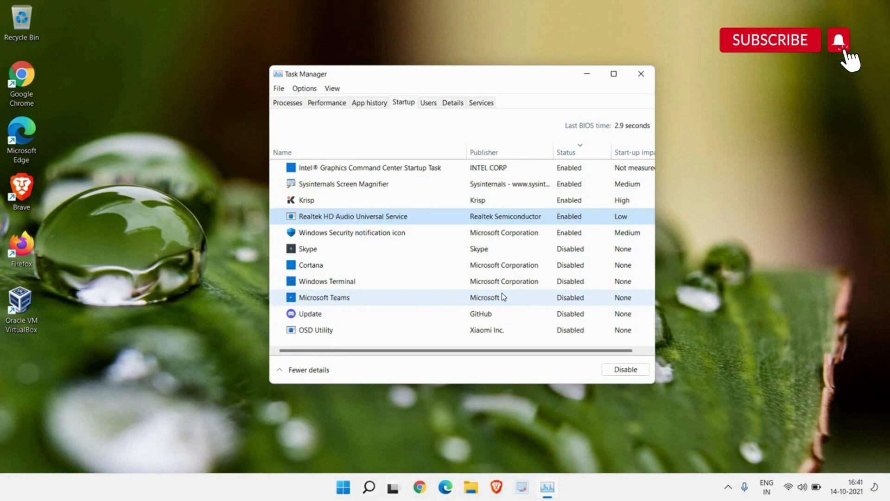
click(642, 74)
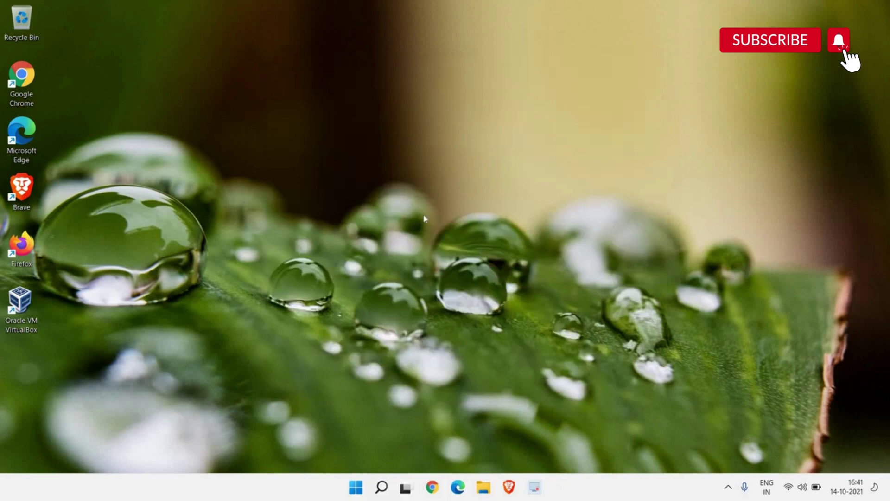
- Run cleanmgr to open Disk Clean-up for the Windows (C:) drive
right_click(360, 492)
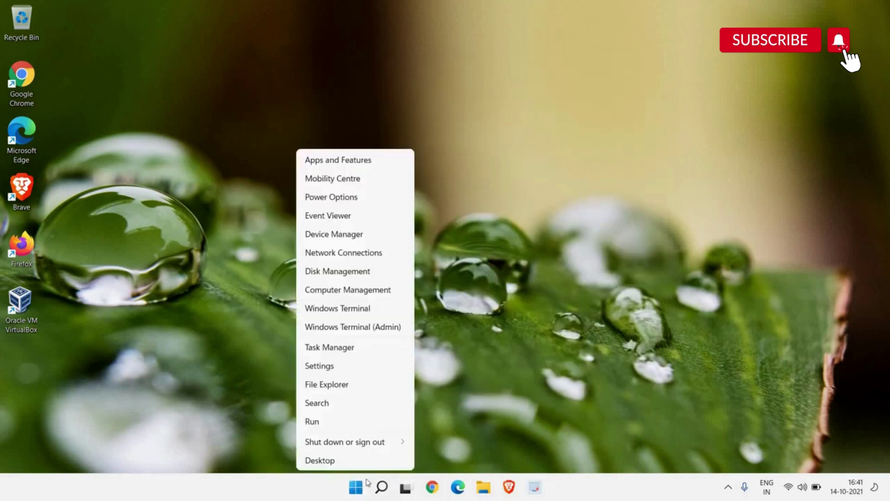
click(324, 422)
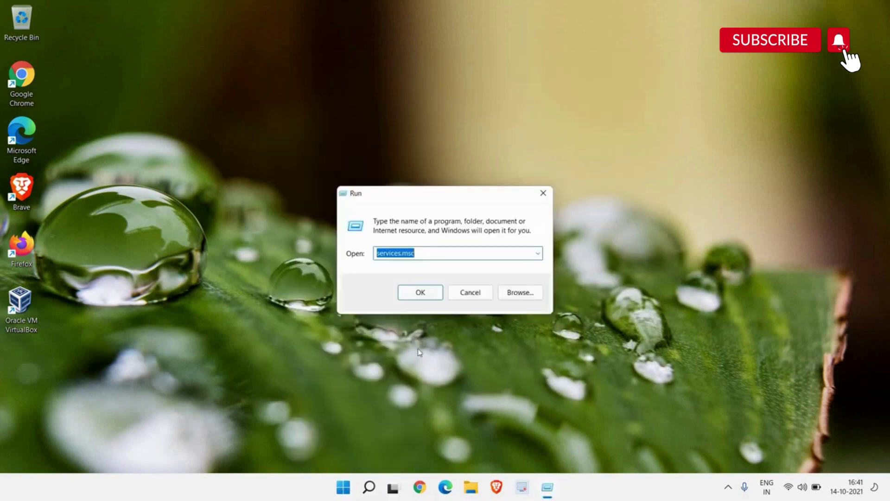
text(cleanmgr)
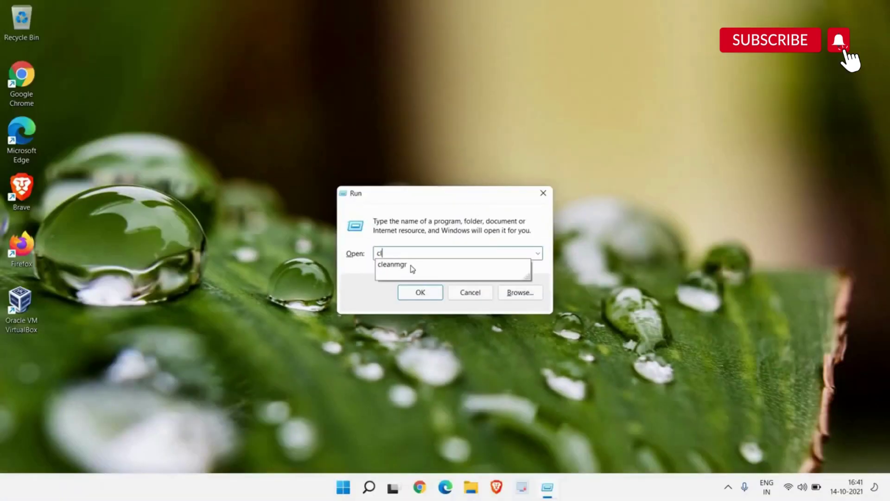
click(411, 266)
click(422, 292)
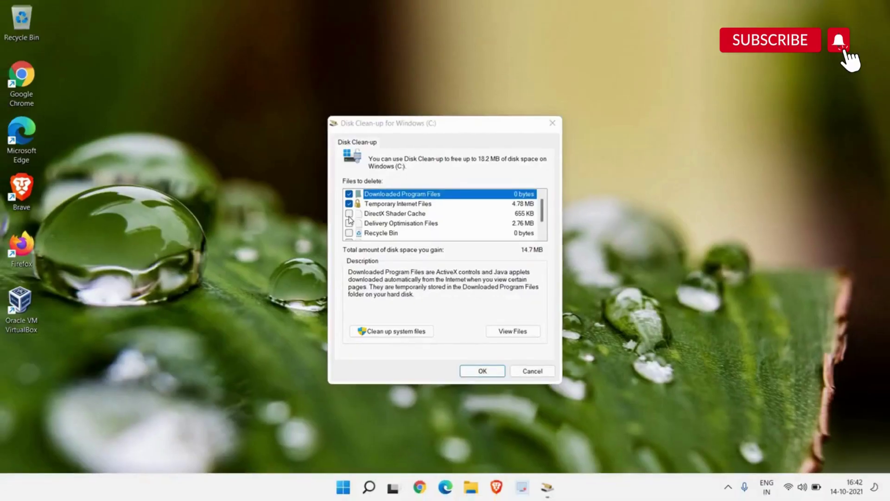
- Add DirectX Shader Cache, Delivery Optimisation Files, Recycle Bin and Temporary files to the clean-up selection and permanently delete the selected files
click(350, 213)
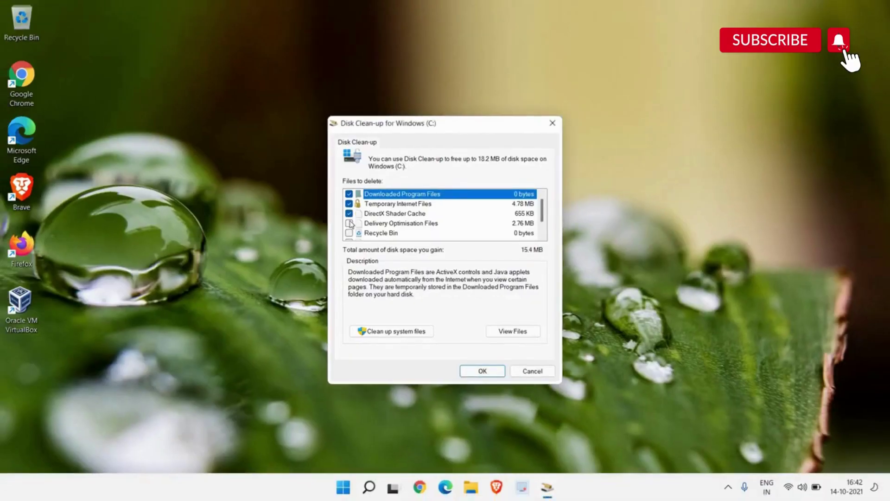
click(349, 223)
click(349, 233)
scroll(393, 237, down, 1)
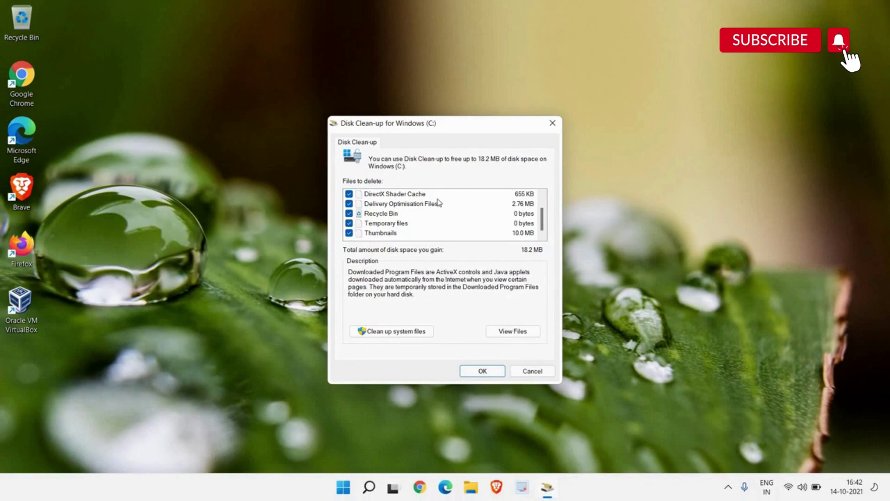
scroll(439, 211, up, 1)
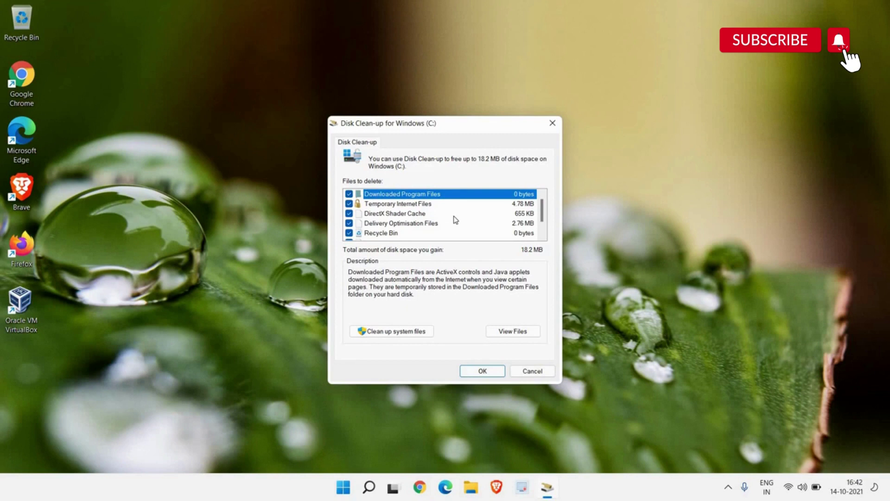
scroll(455, 220, down, 1)
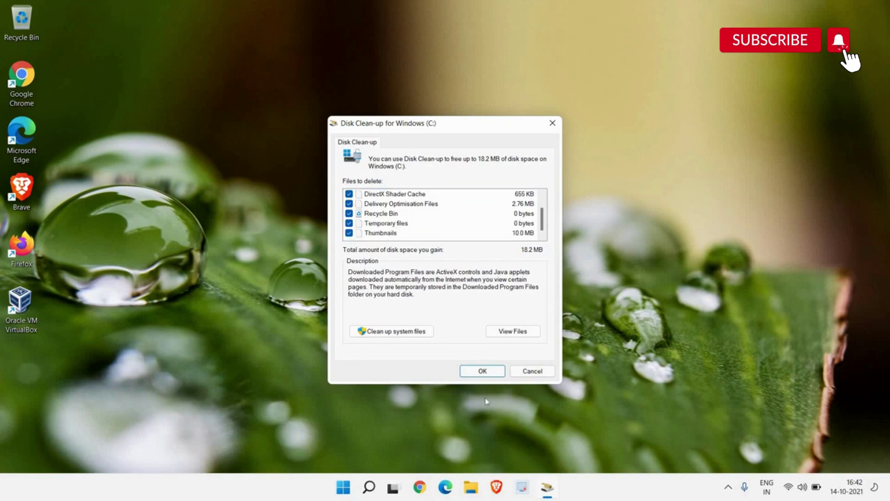
click(483, 371)
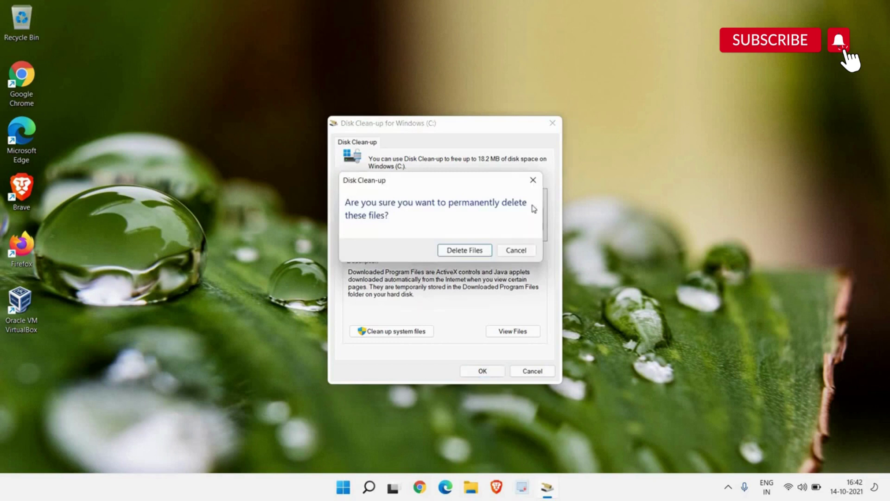
click(465, 251)
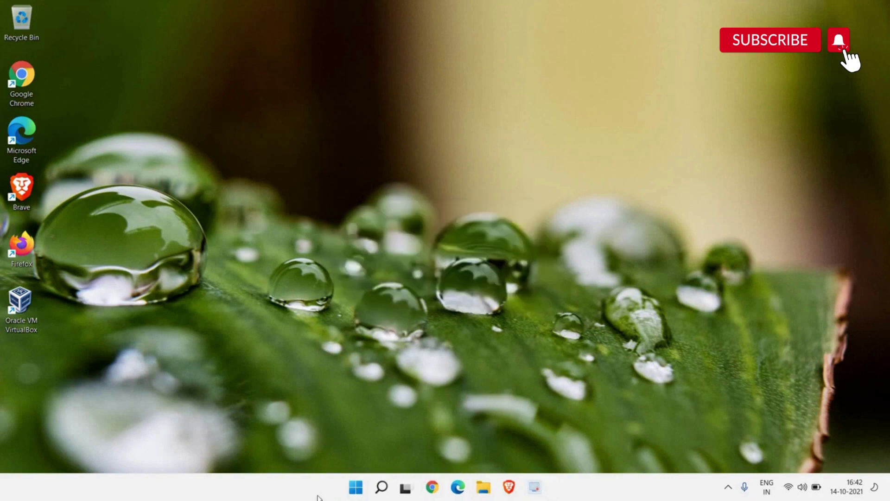
- Run appwiz.cpl to open the Programs and Features list of installed programs
right_click(355, 487)
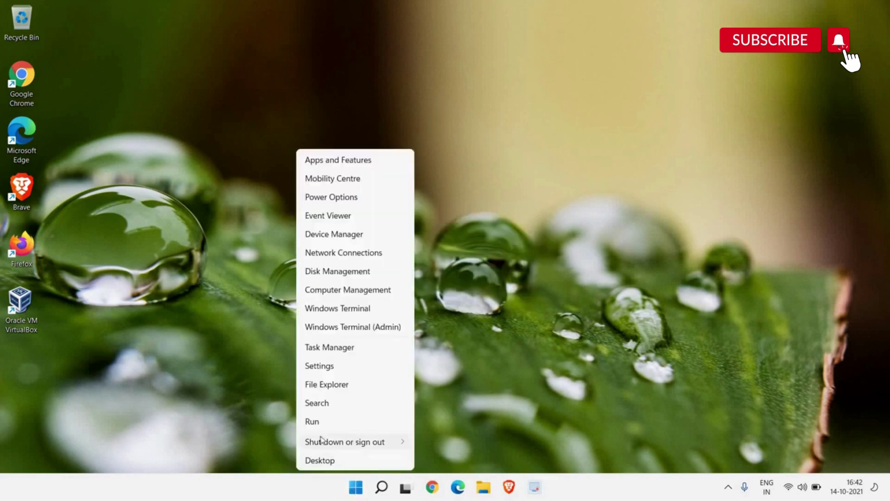
click(320, 422)
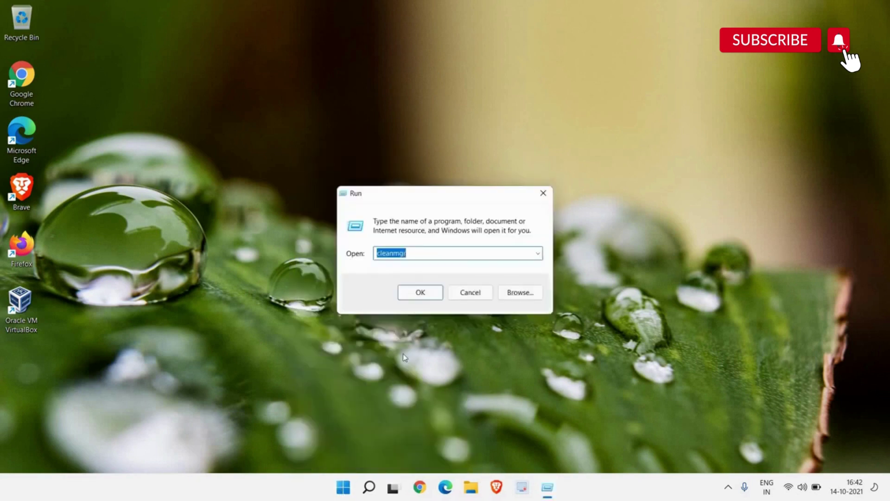
text(app)
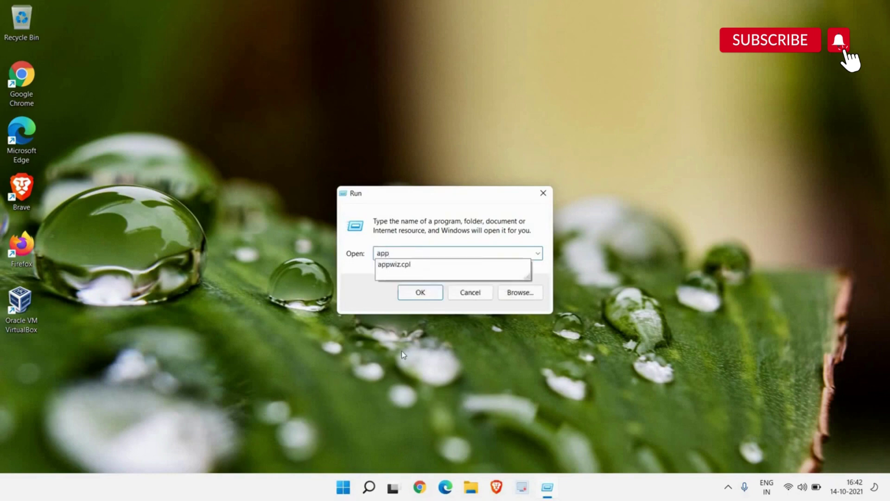
key(Down)
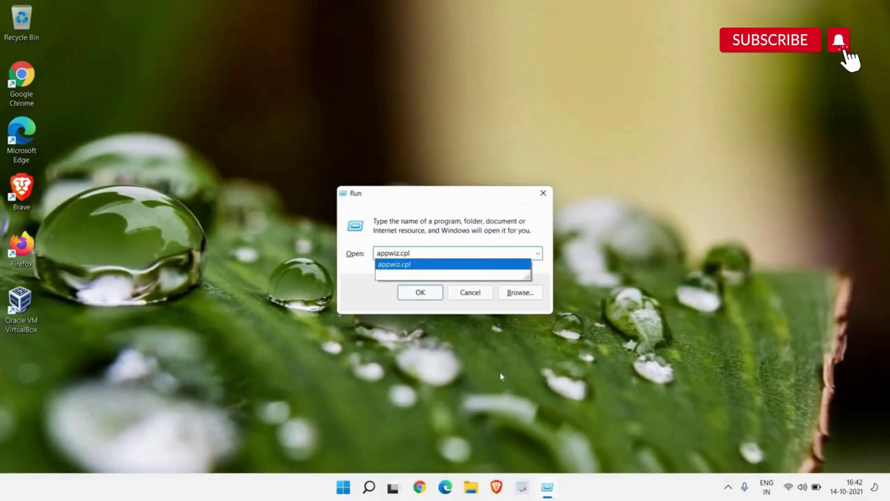
click(450, 243)
click(429, 300)
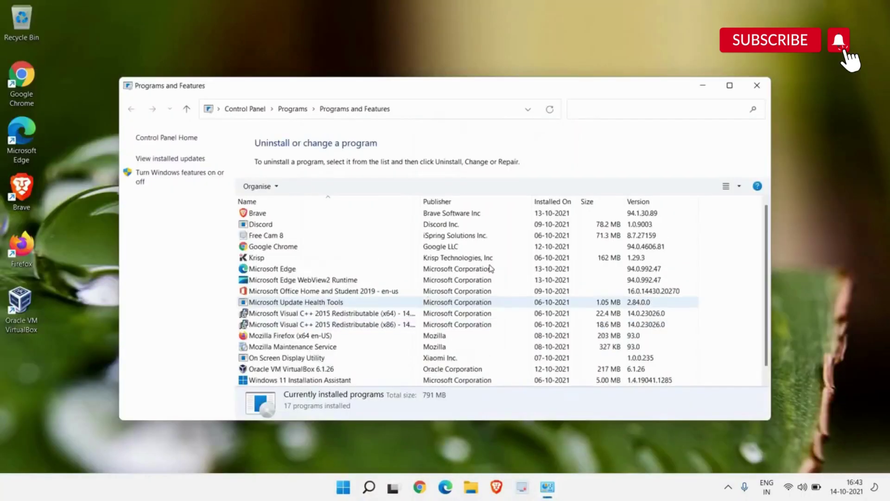
- Review the installed programs in a maximized window, checking the actions available for Brave, and close the window
double_click(382, 88)
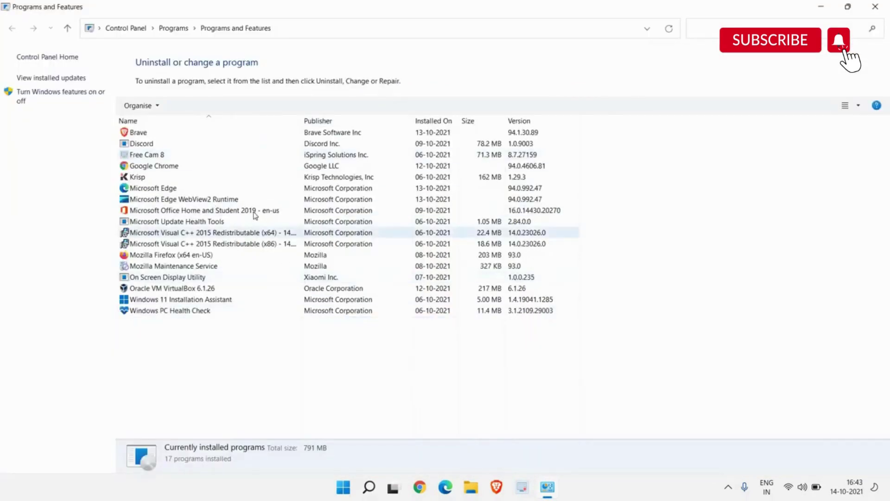
click(206, 136)
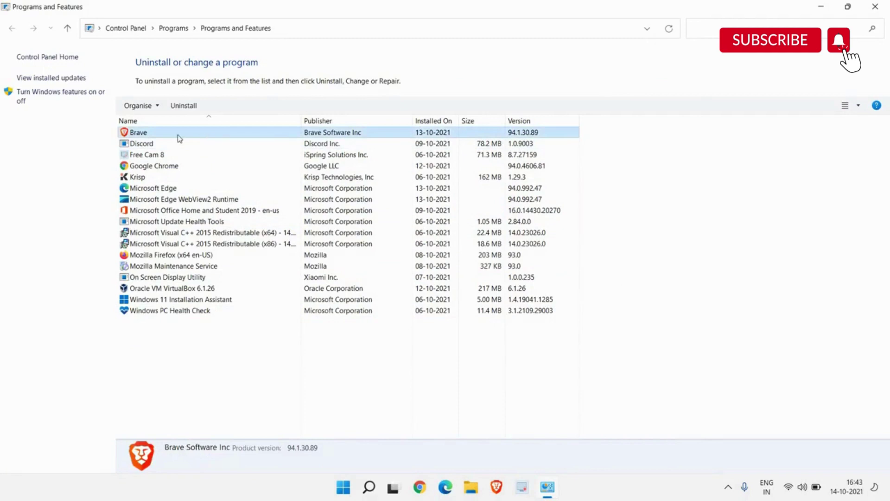
right_click(189, 137)
click(190, 137)
click(876, 7)
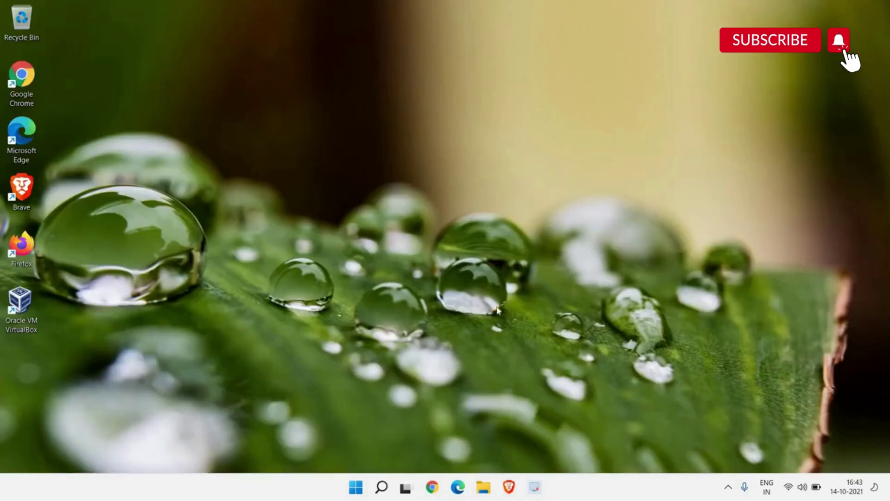
- Search for "windows" to open the Windows Update settings, review the updates and minimize the window
click(382, 487)
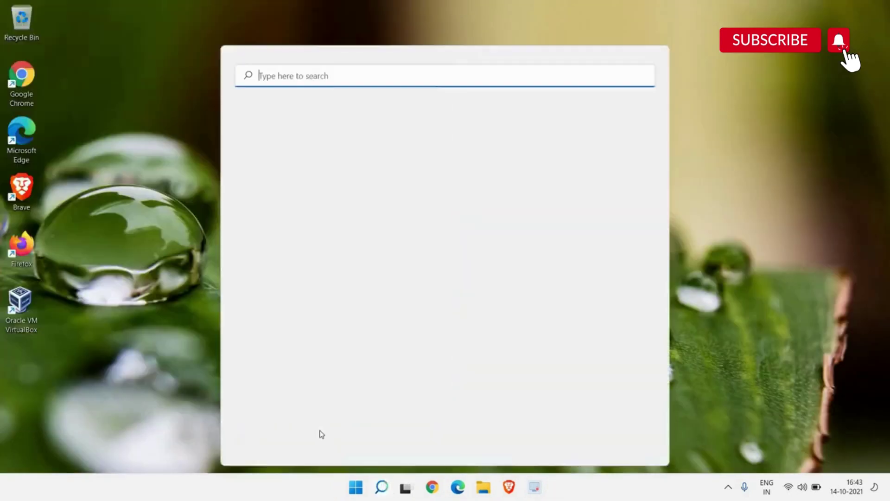
text(windows)
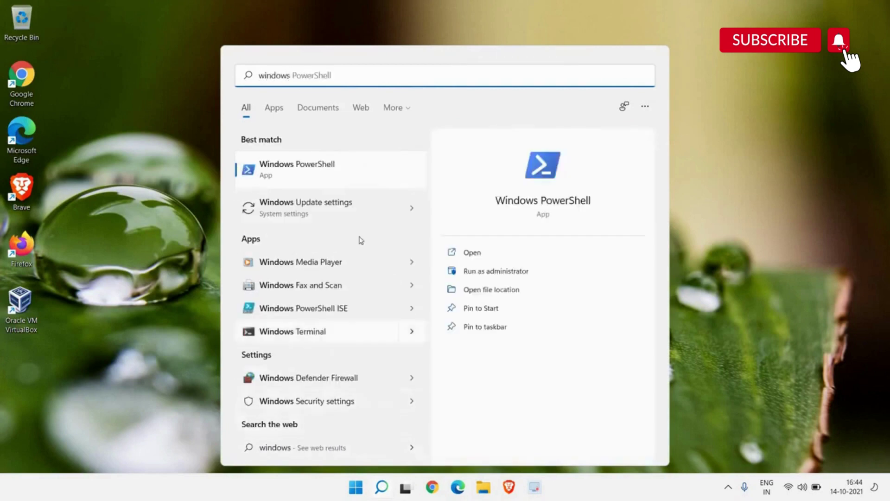
click(361, 216)
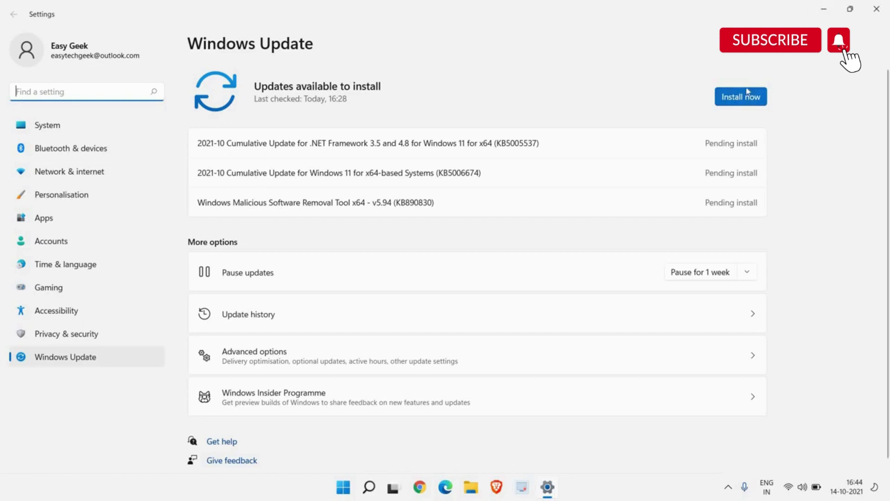
click(819, 13)
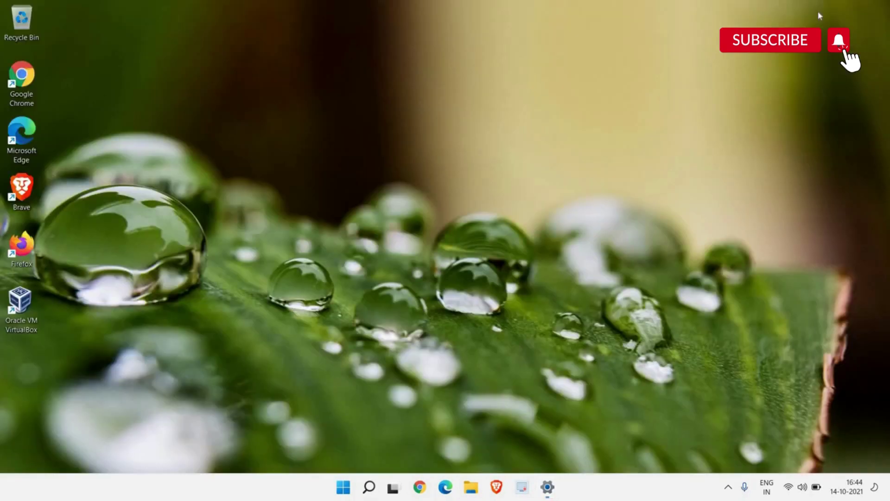